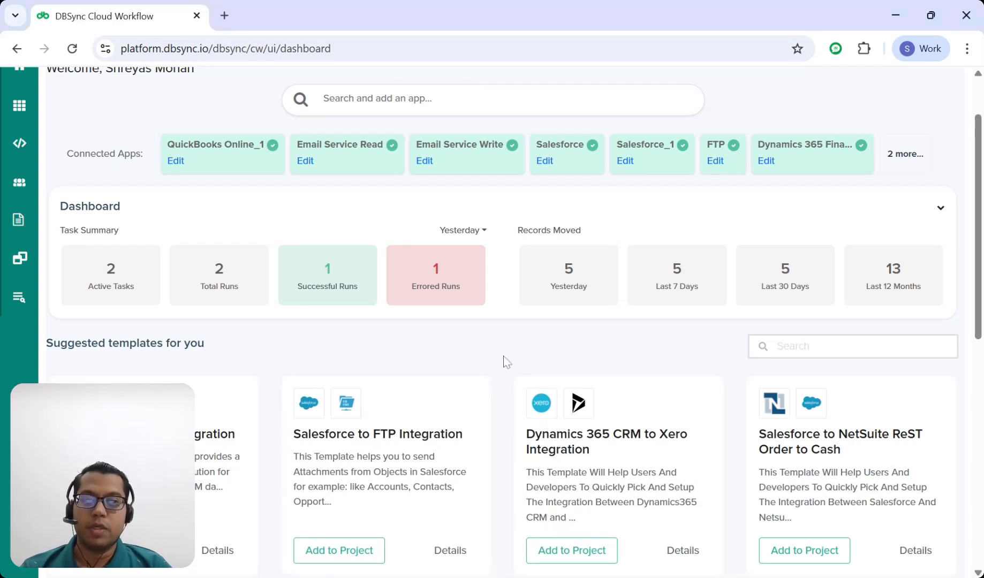
Add the Dynamics 365 CRM to Xero Integration template as a project named "Dynamics 365 CRM to Xero Integration_Demo", reusing the existing connectors.
scroll(503, 363, down, 1)
scroll(503, 362, up, 1)
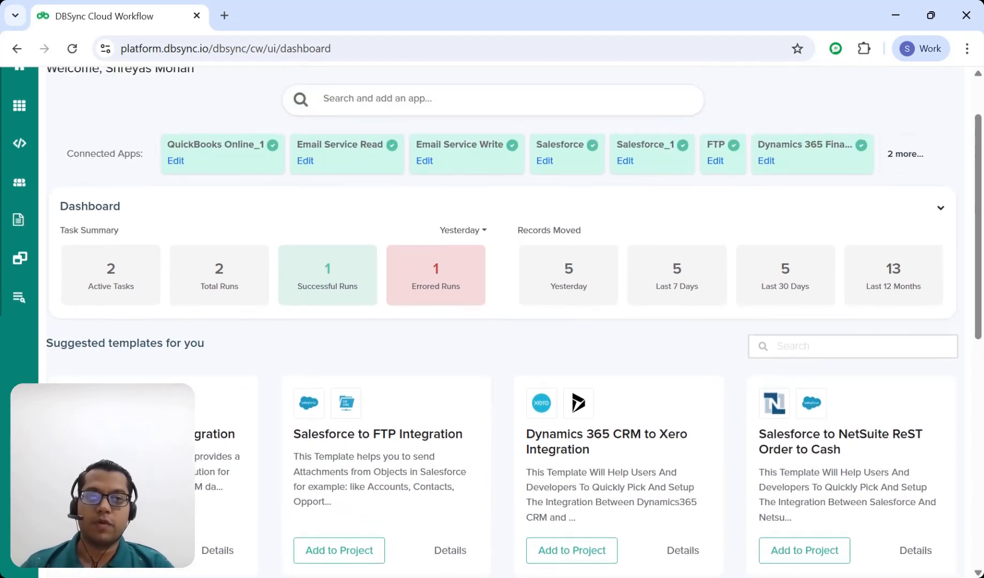
scroll(506, 363, down, 1)
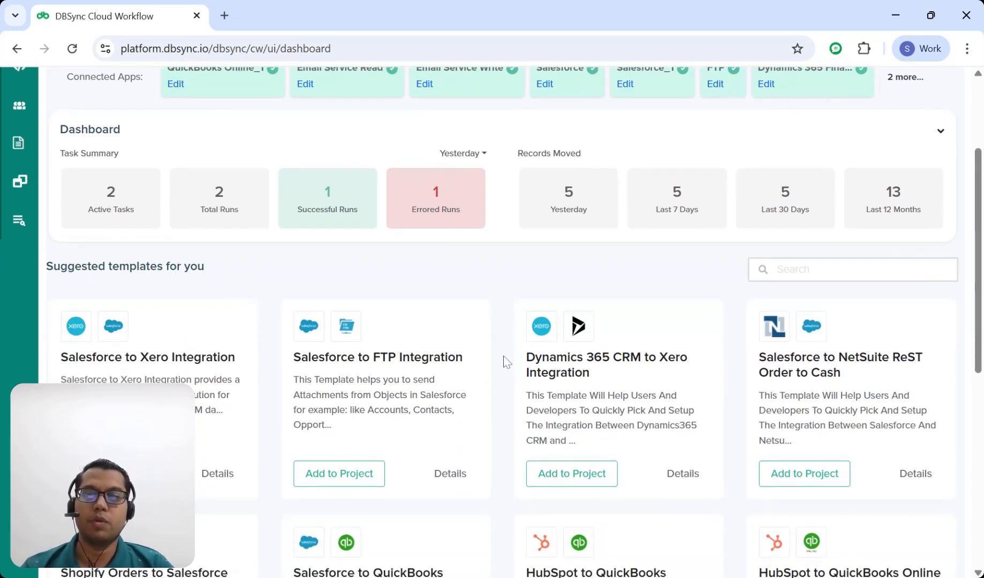
scroll(505, 362, down, 1)
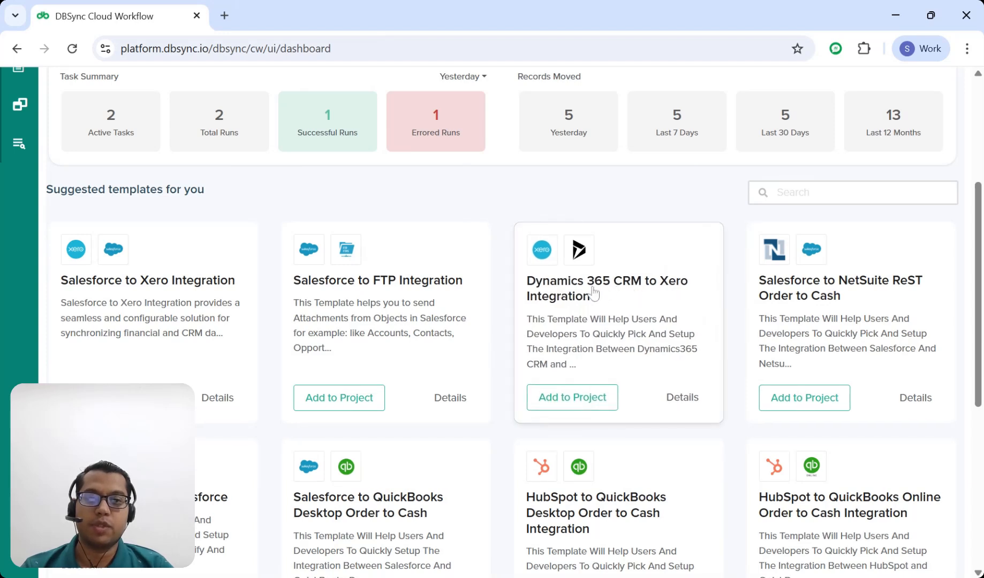
click(588, 399)
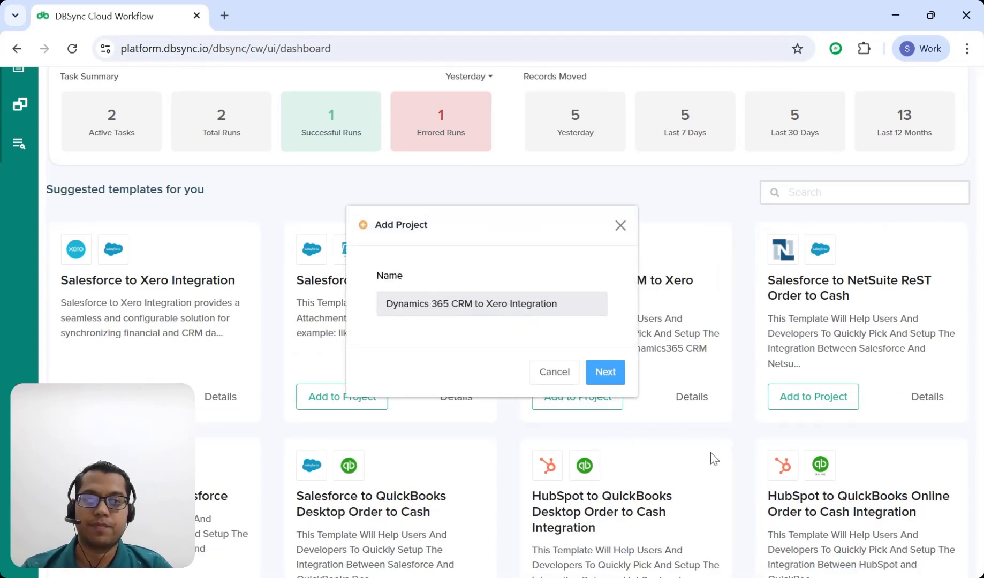
click(558, 303)
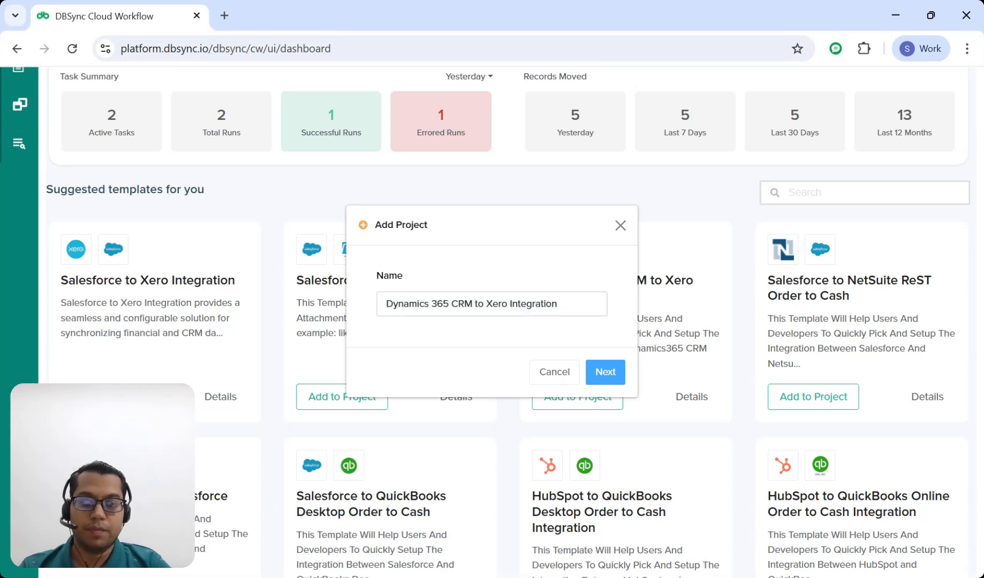
text(_Demo)
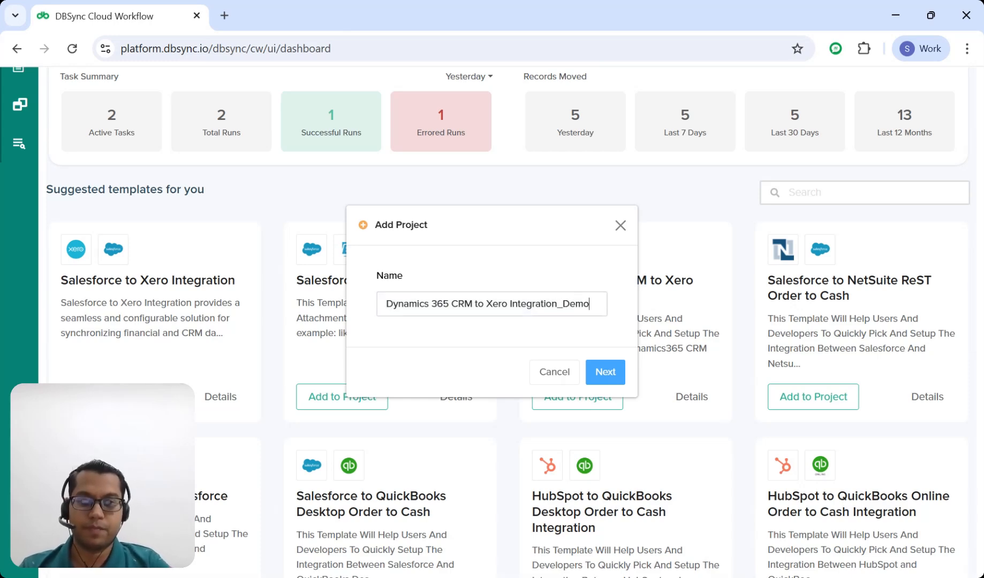
click(610, 374)
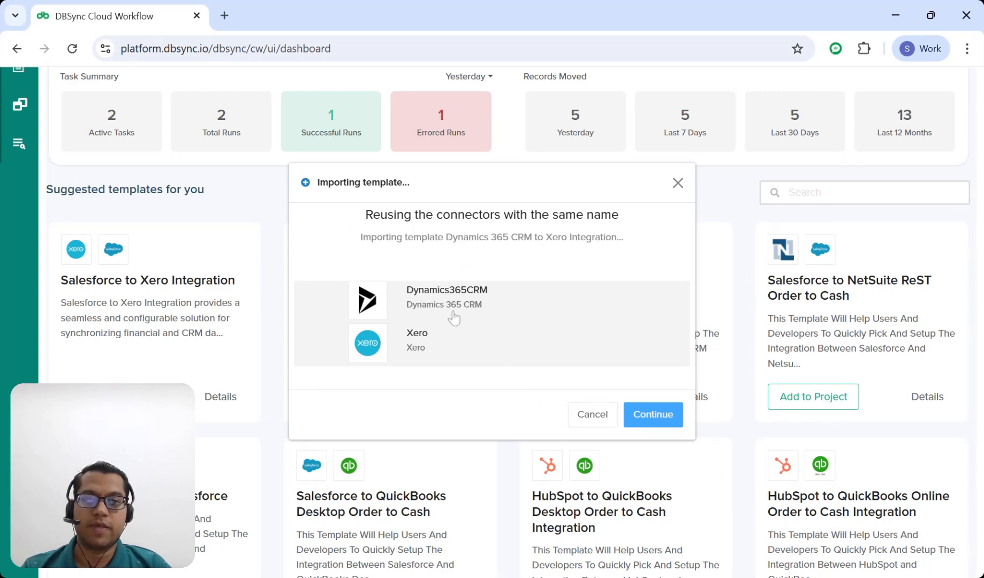
click(659, 421)
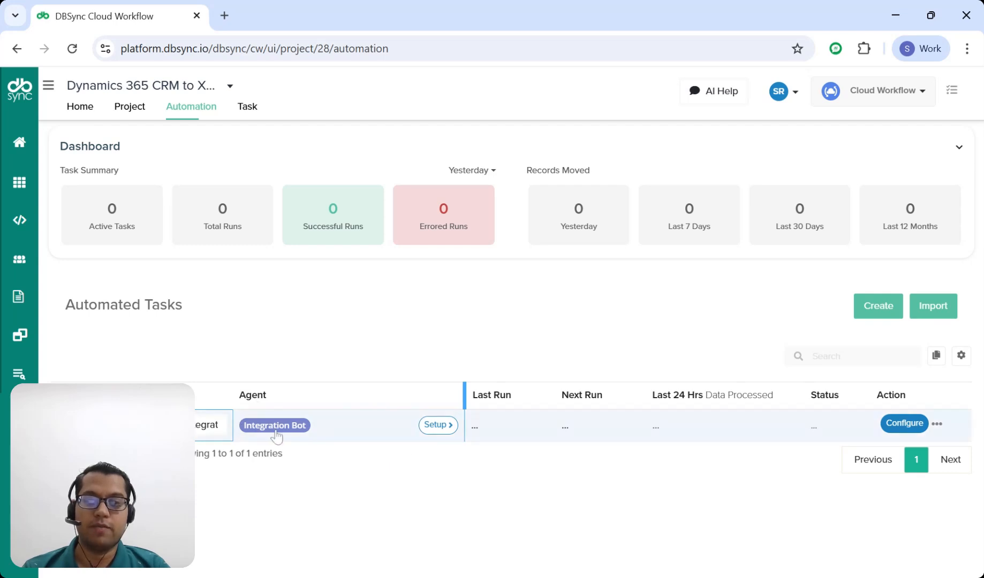
Start the setup of the project's Integration Bot task, connect the Xero account and test its connection.
click(441, 428)
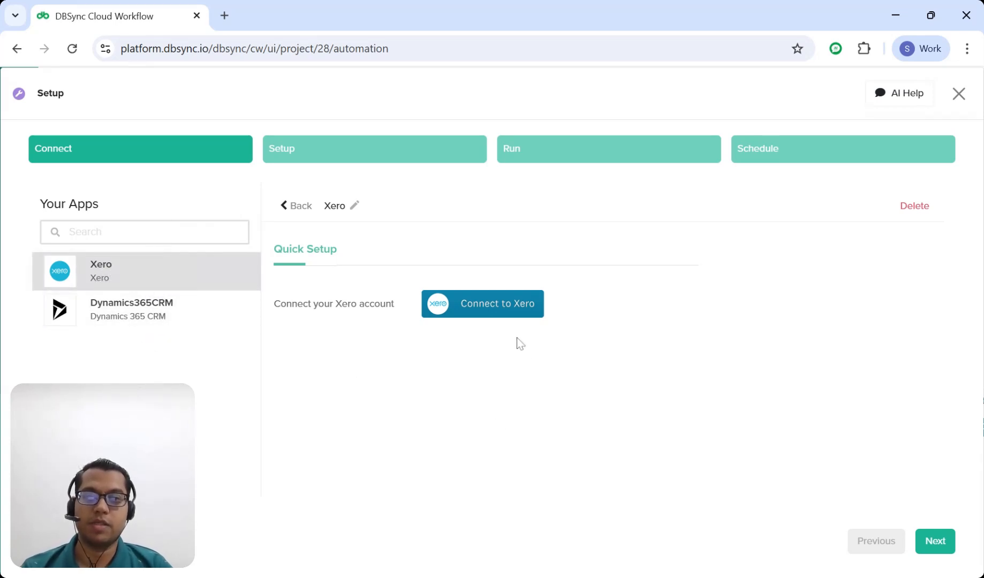
click(487, 313)
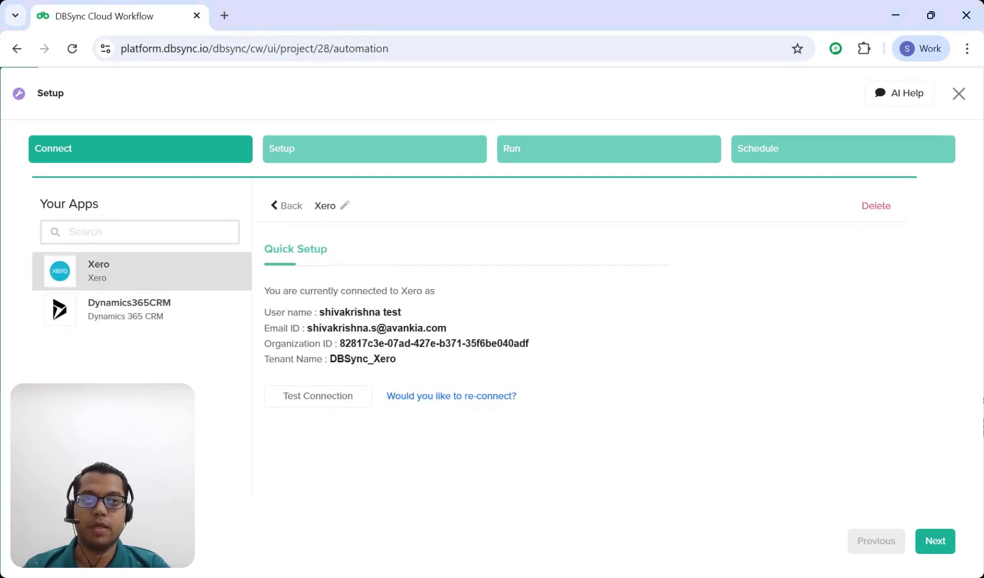
click(306, 398)
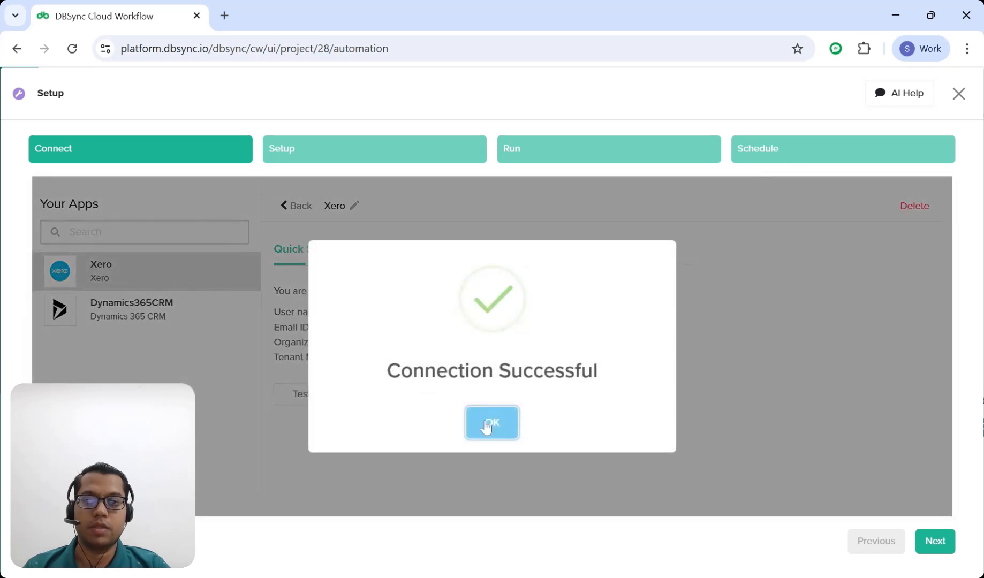
click(486, 427)
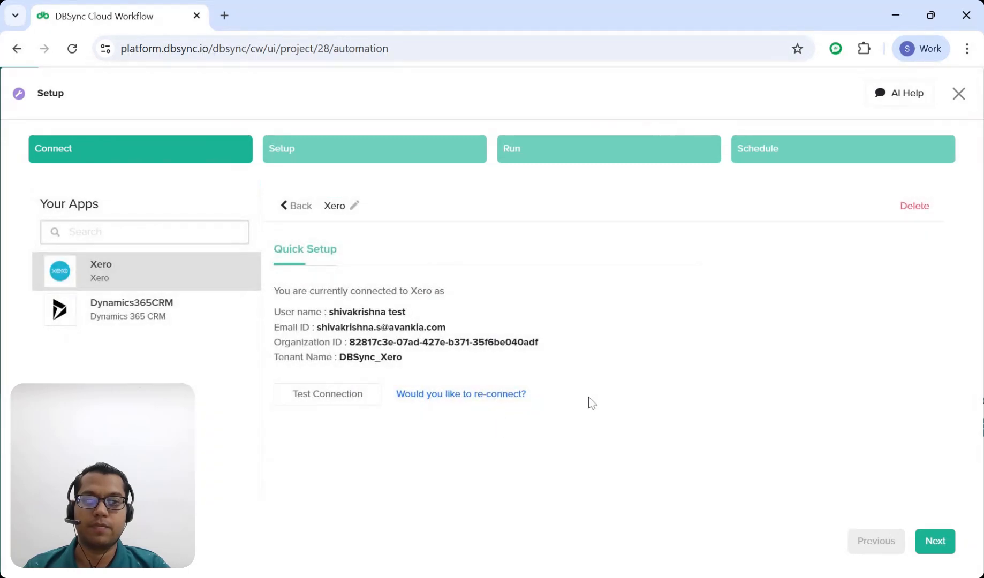
click(132, 315)
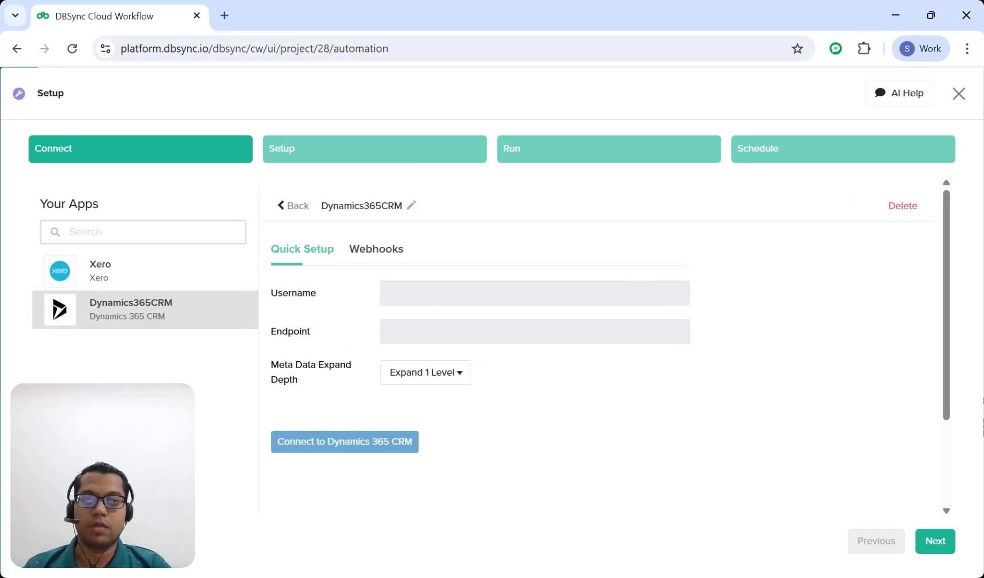
click(467, 294)
click(466, 310)
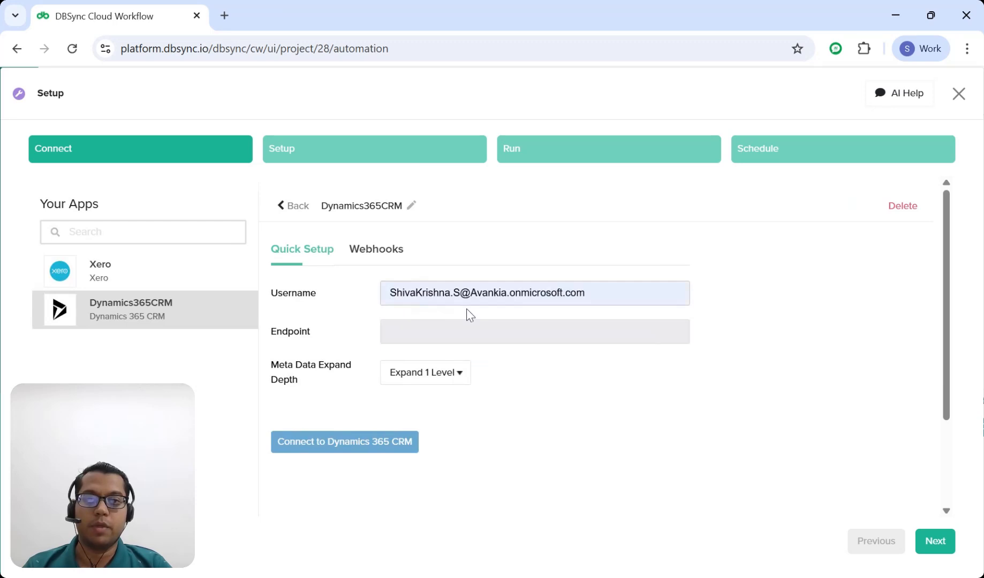
click(382, 336)
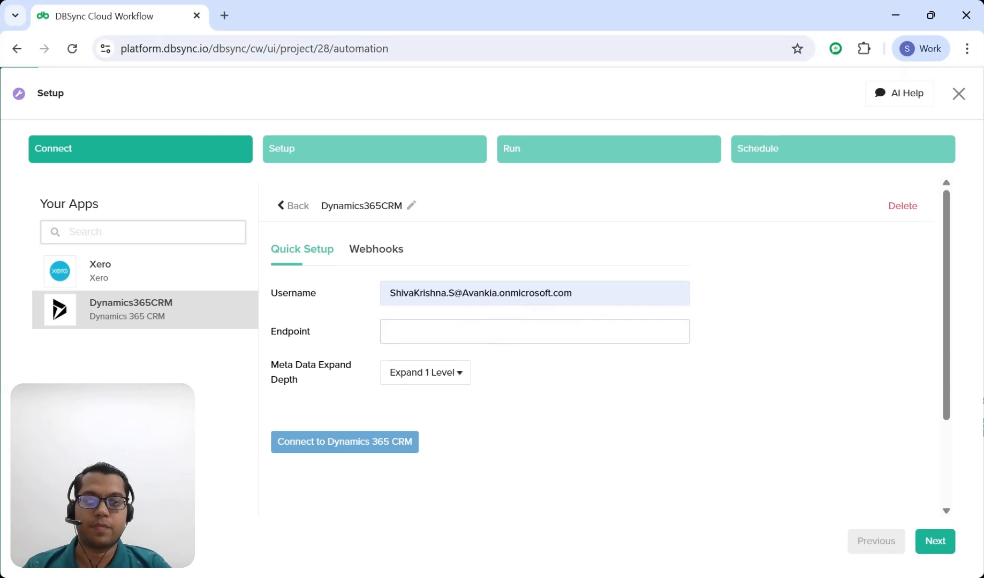
click(691, 516)
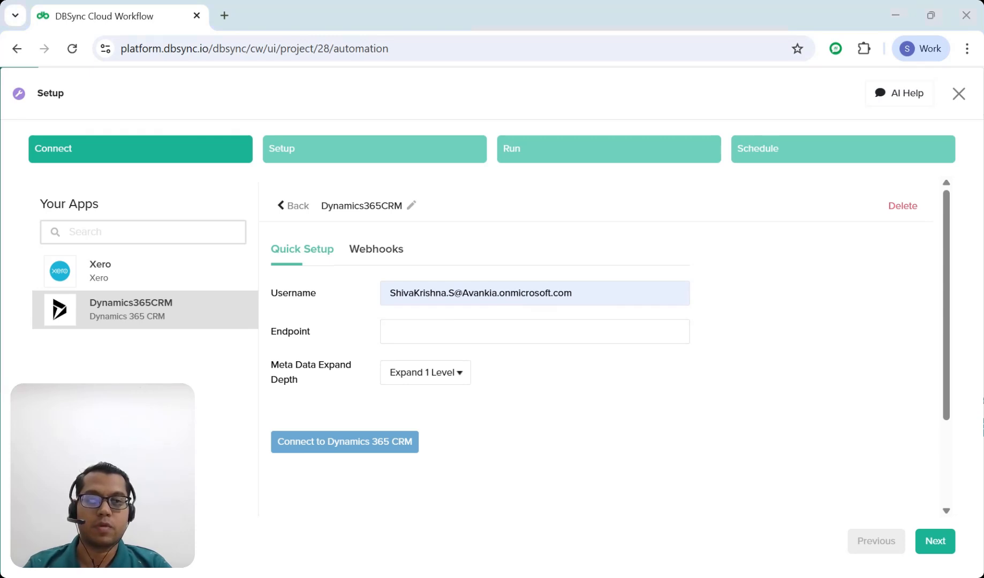
click(399, 332)
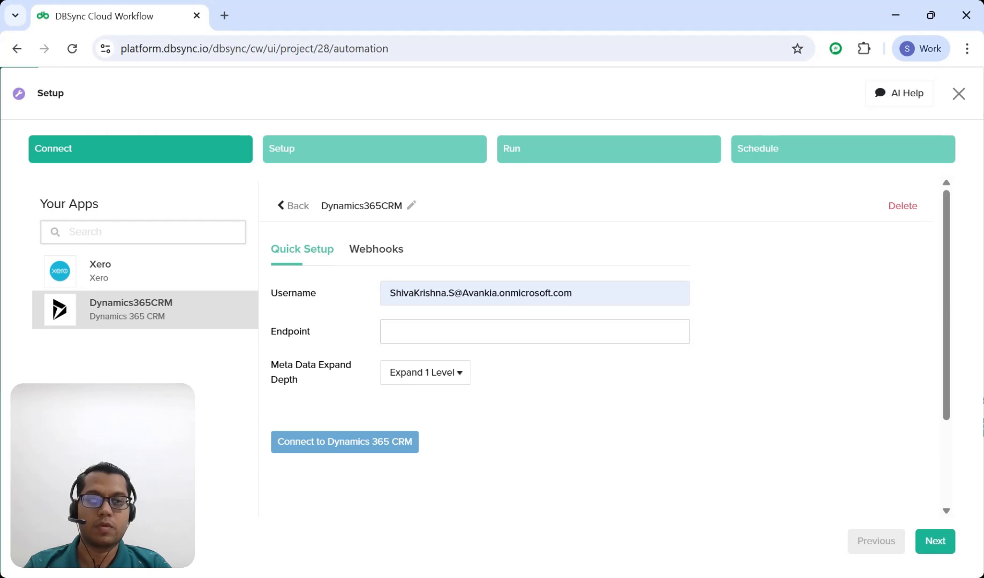
text(https://dbsync.crm.dynamics.com/)
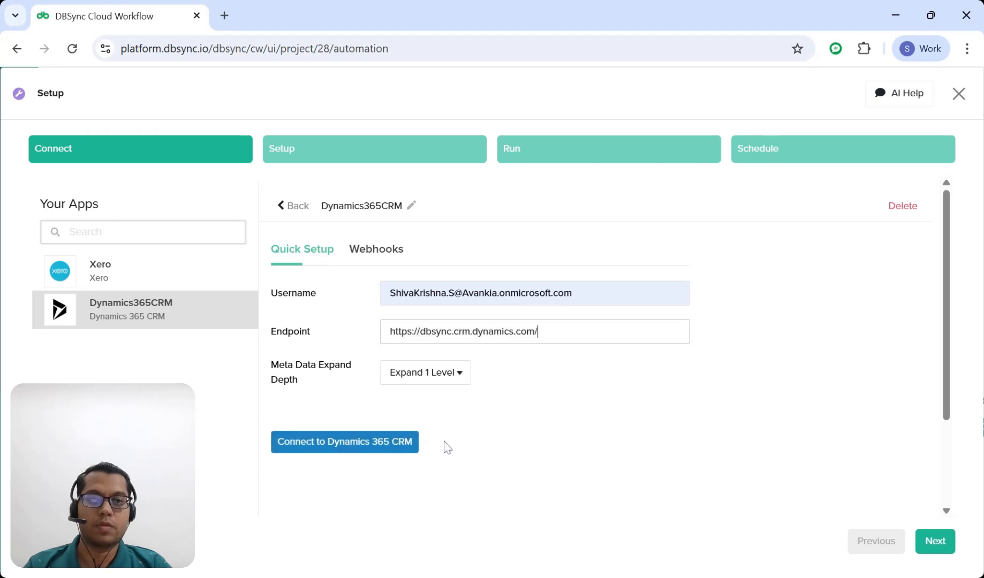
click(371, 442)
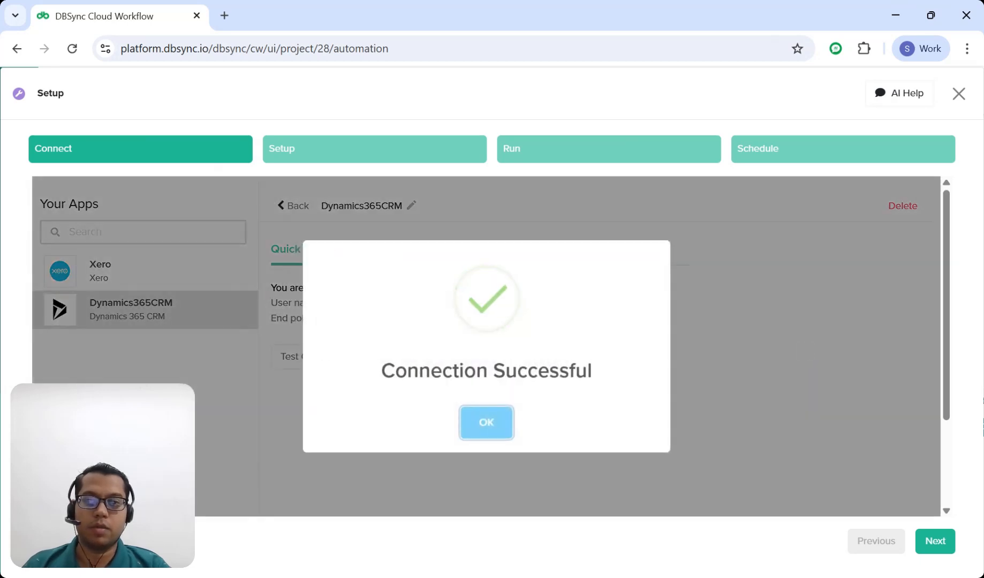
click(493, 435)
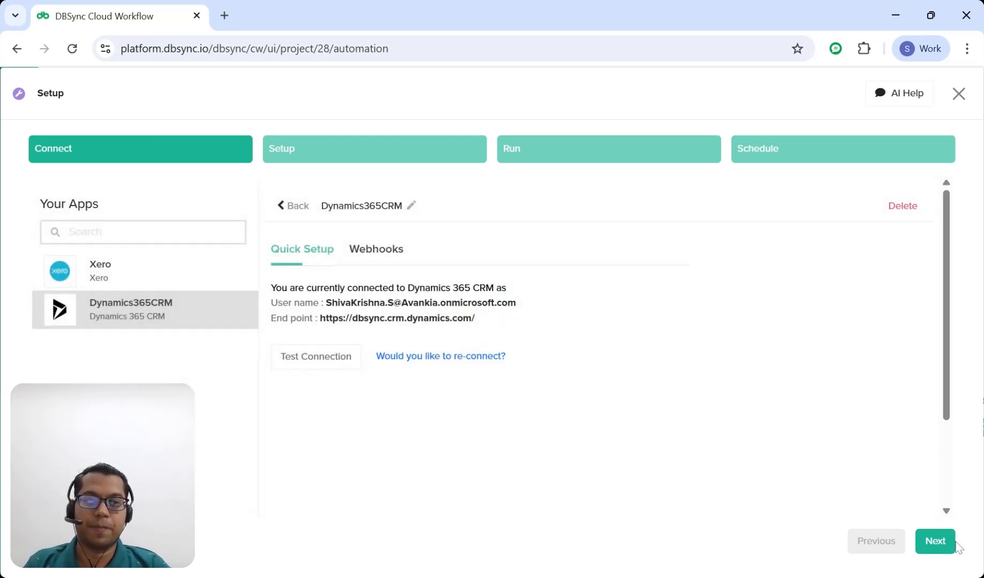
Proceed to the Setup stage and examine the field mappings for accounts, products, transactions, transaction lines and payments.
click(930, 548)
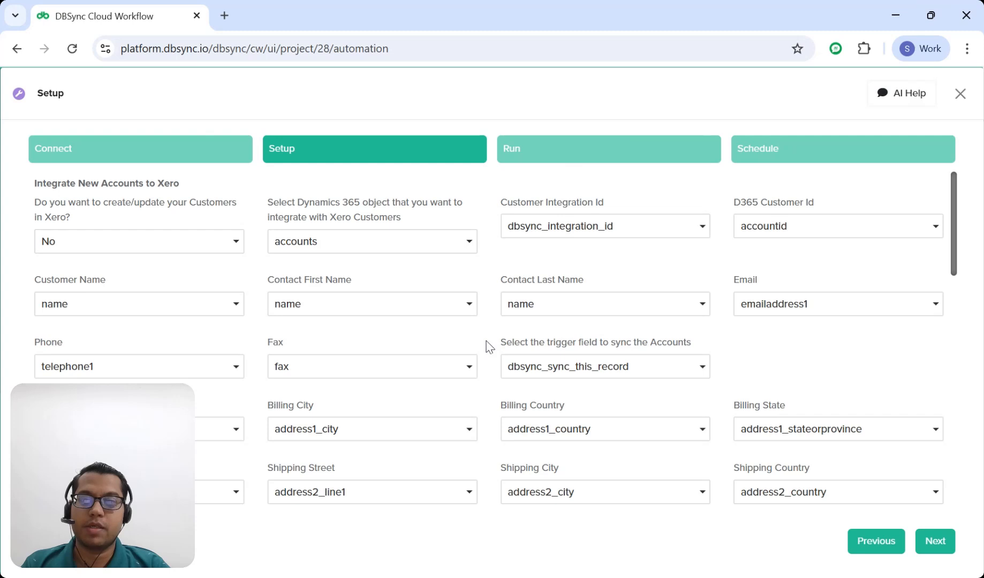
scroll(488, 345, down, 3)
scroll(488, 347, up, 3)
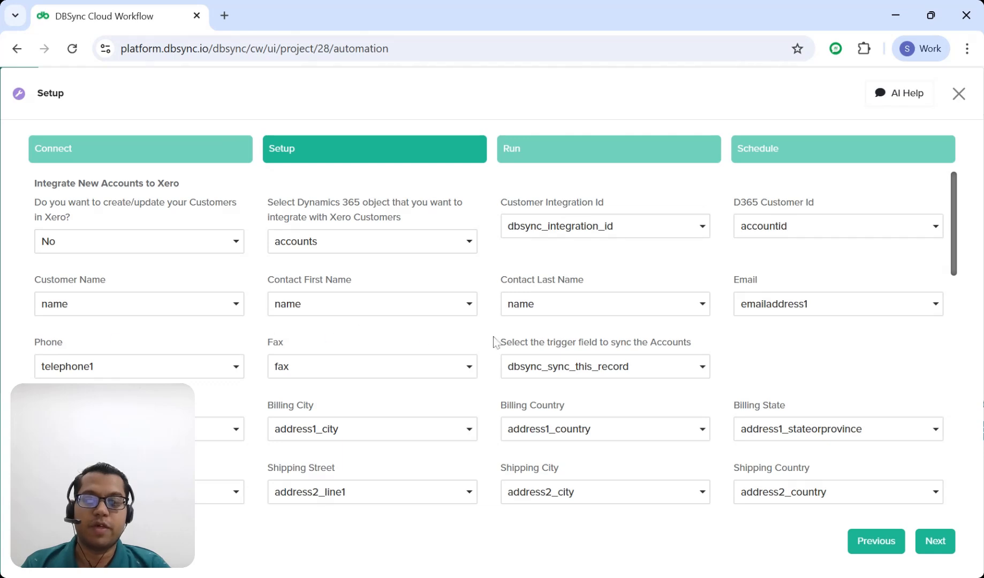
scroll(493, 343, down, 1)
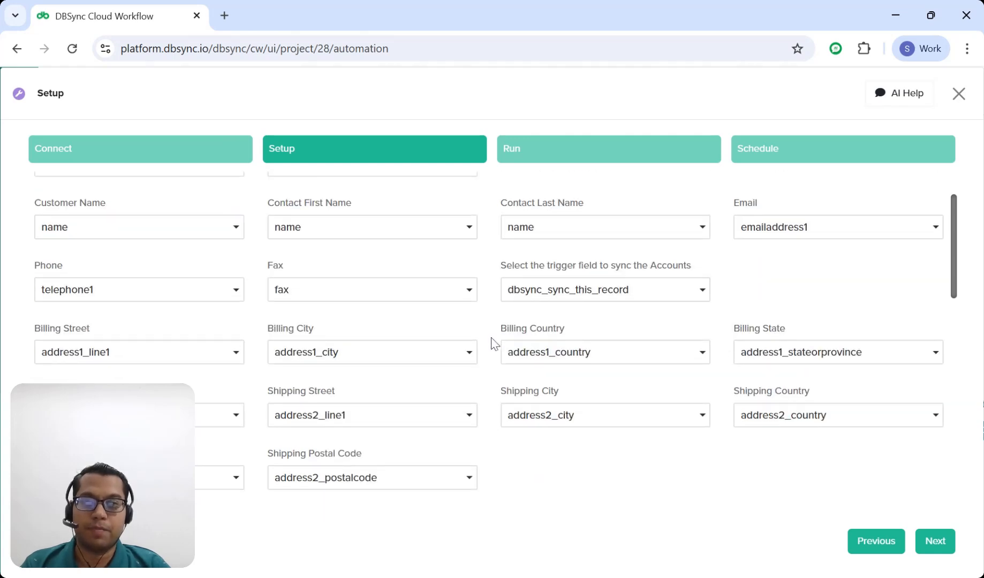
scroll(493, 343, down, 3)
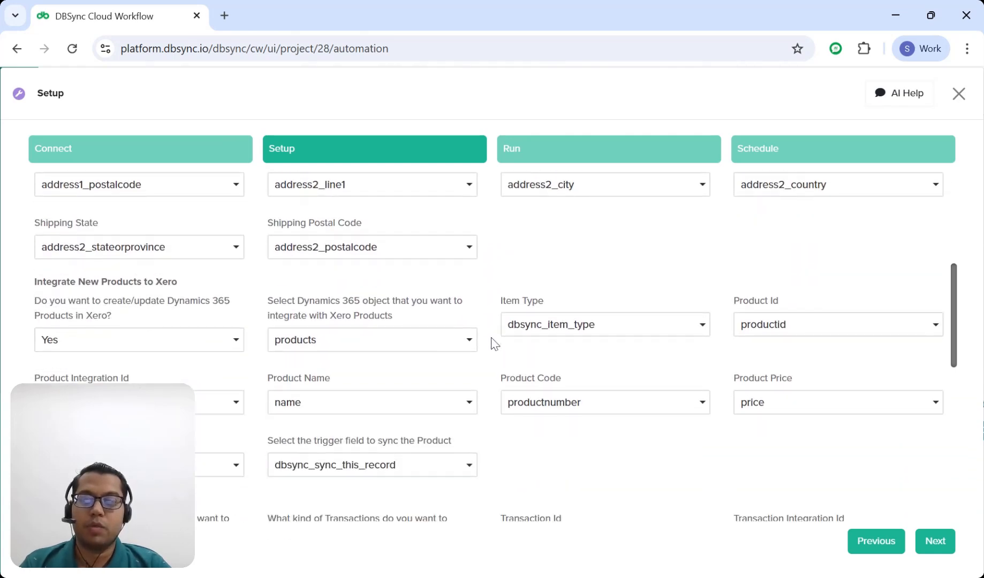
scroll(493, 343, down, 1)
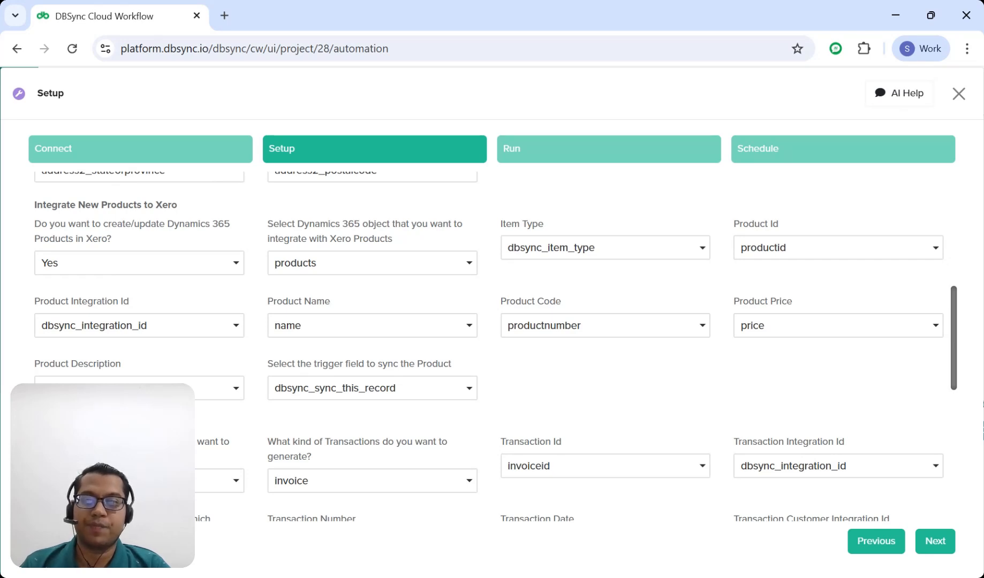
scroll(493, 299, down, 3)
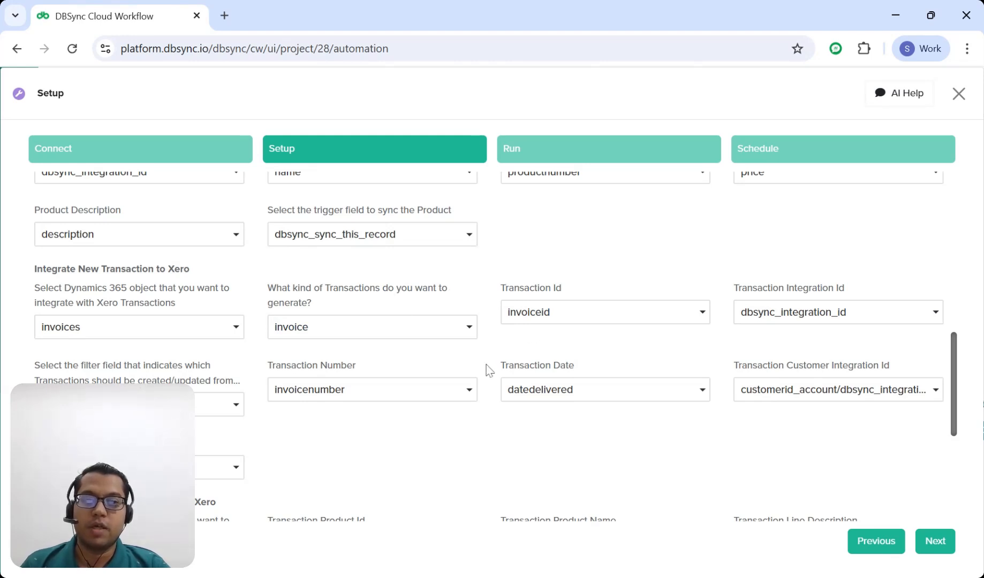
scroll(488, 370, down, 3)
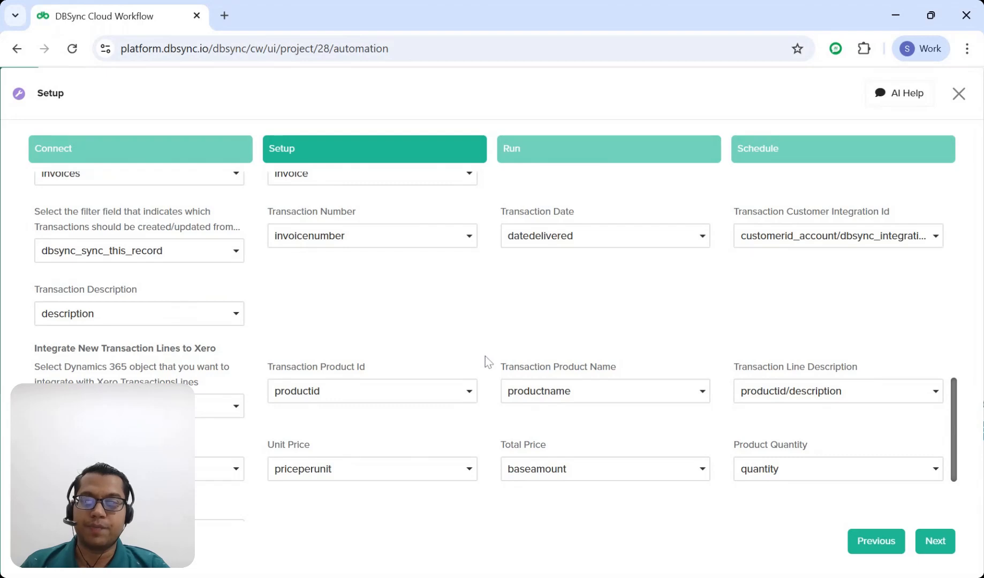
scroll(485, 357, down, 2)
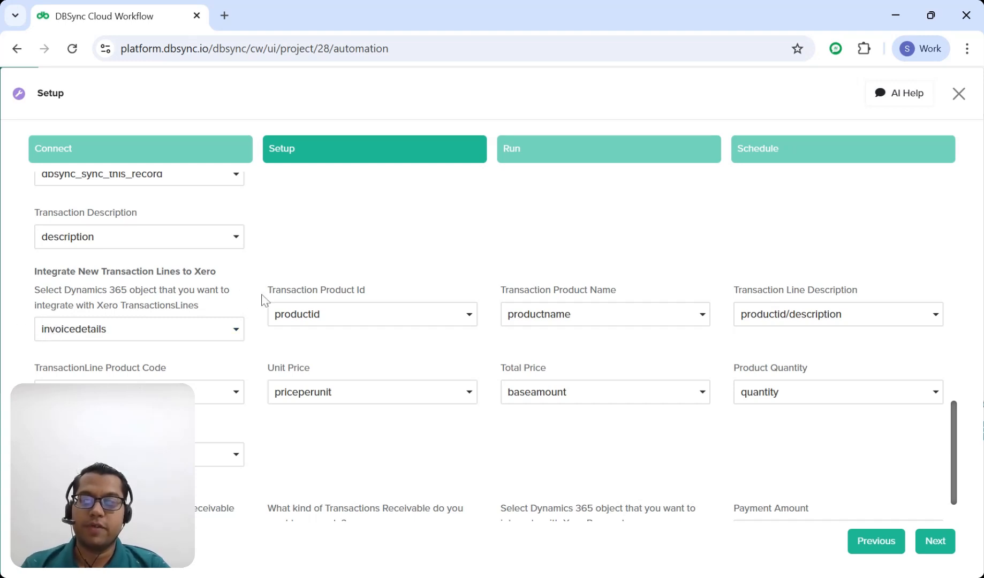
scroll(263, 299, down, 1)
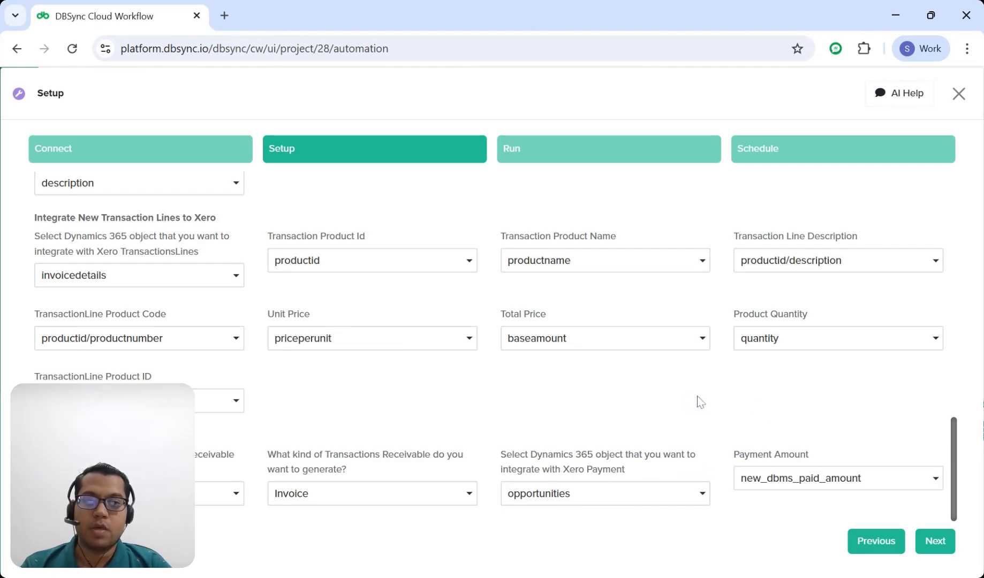
scroll(700, 399, up, 6)
scroll(699, 393, up, 6)
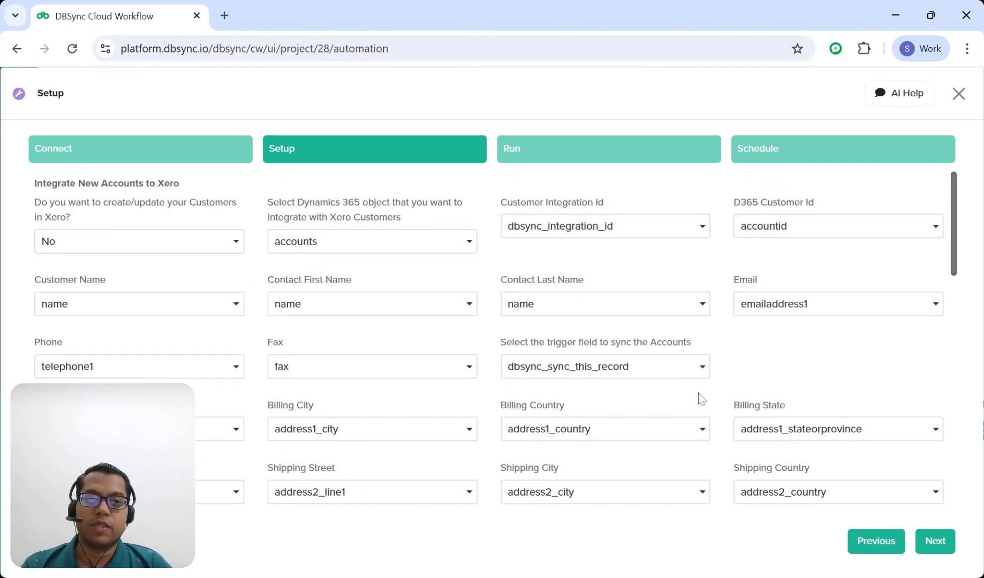
scroll(737, 382, down, 3)
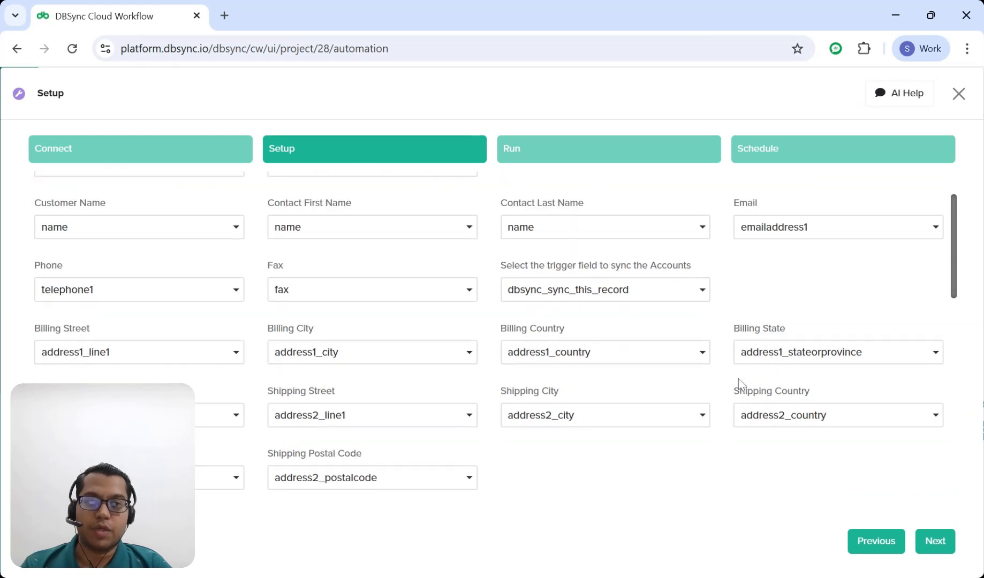
scroll(723, 388, down, 6)
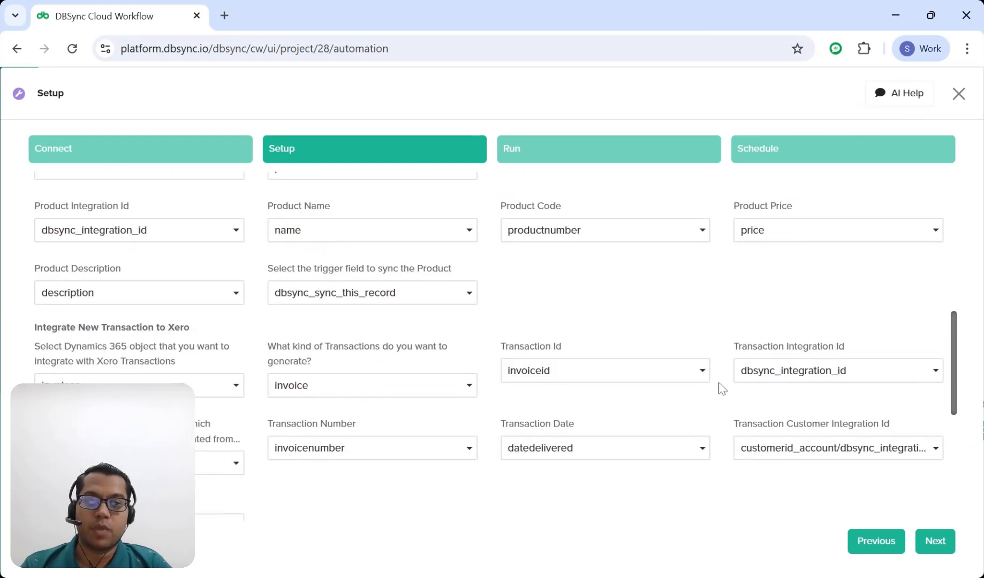
scroll(720, 388, down, 5)
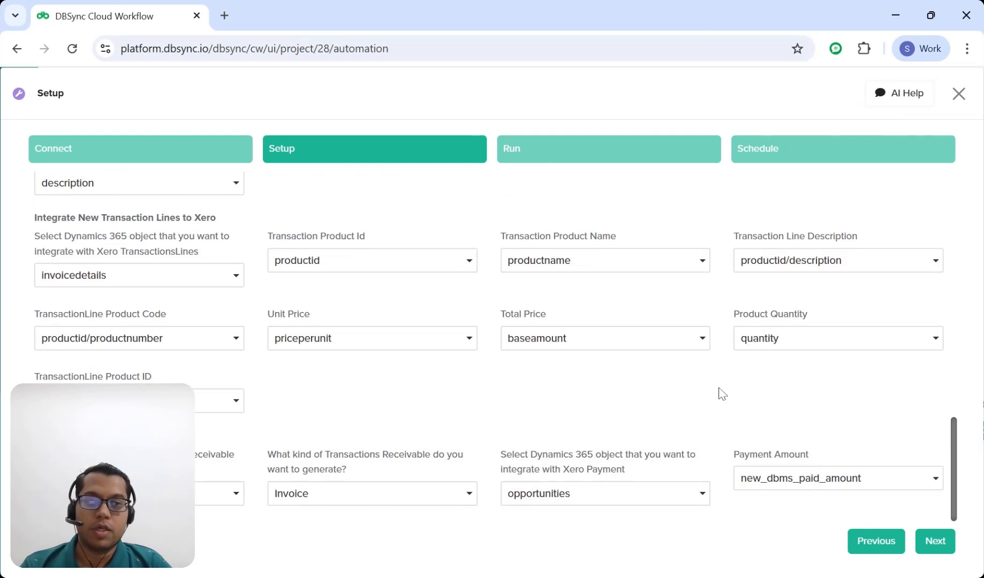
Accept the field mappings and go past the Run stage to the task's schedule settings.
click(934, 544)
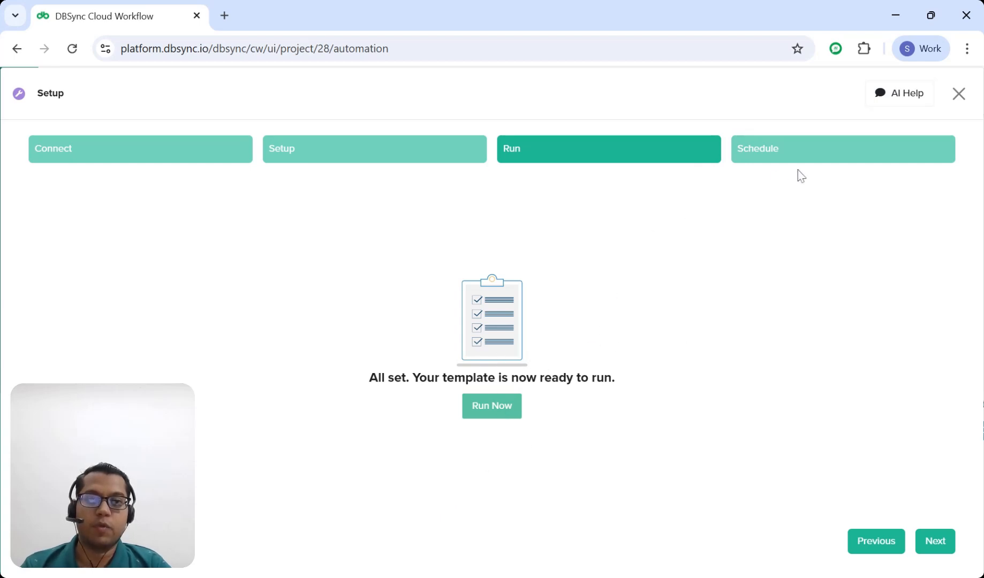
click(826, 159)
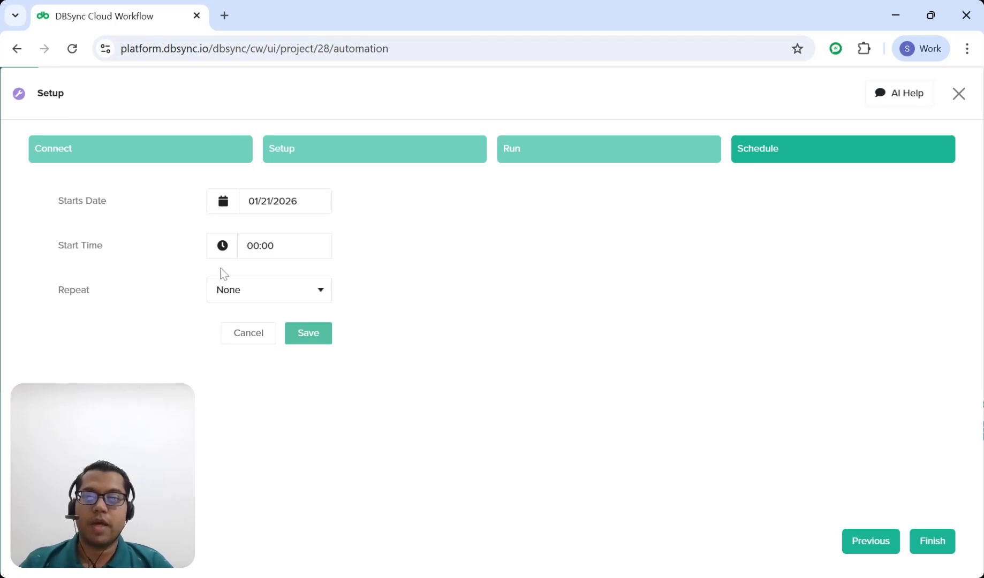
Set the schedule's start date to 01/22/2026 and its start time to 02:10.
click(266, 201)
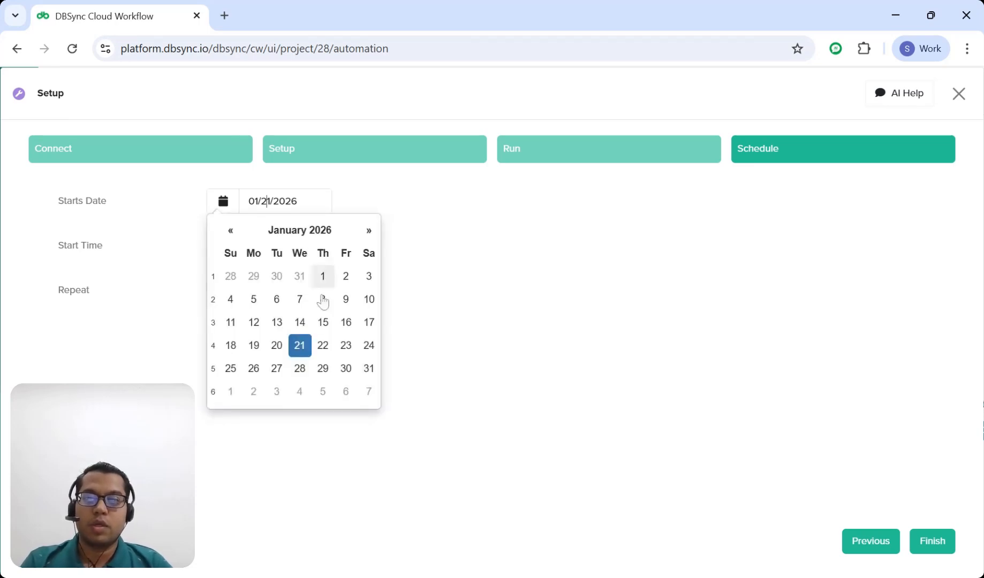
click(323, 345)
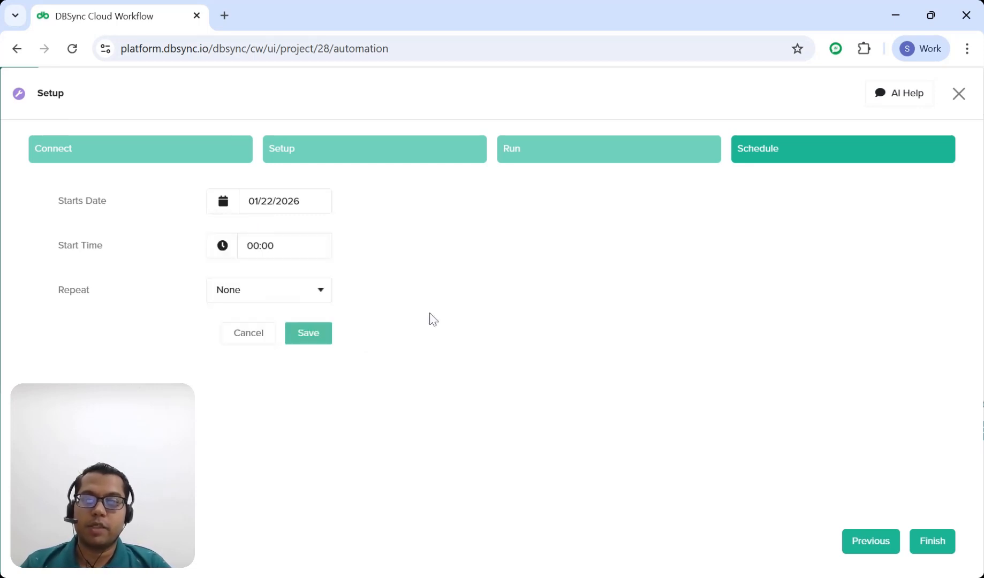
click(259, 246)
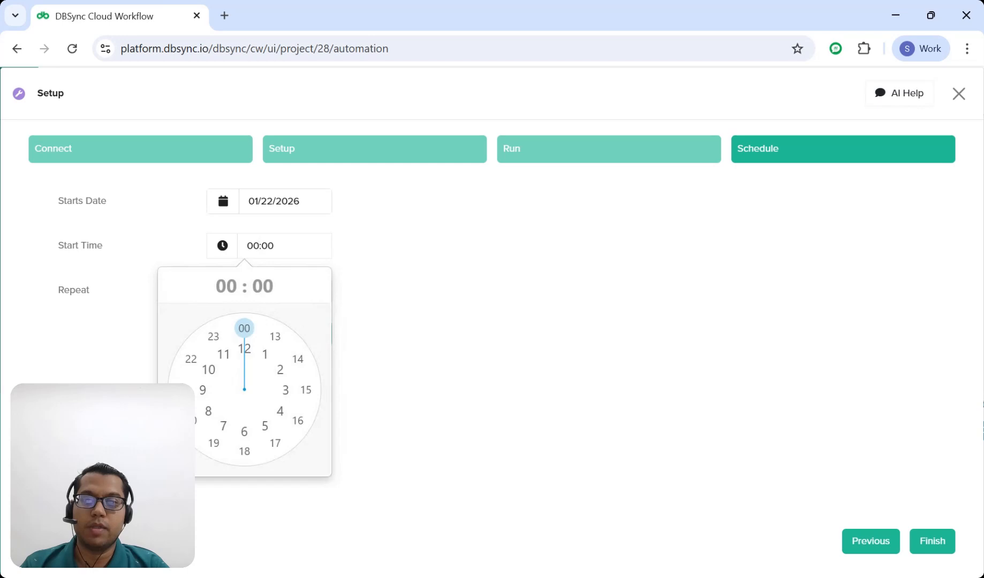
click(280, 369)
click(297, 360)
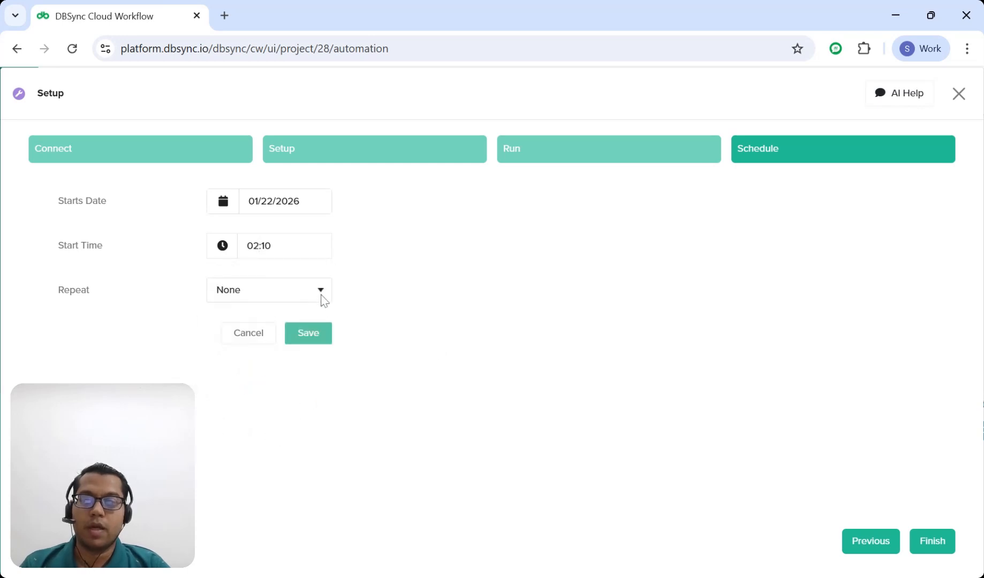
Set the schedule to repeat by Hours, with an interval of 02 hours.
click(320, 293)
click(328, 329)
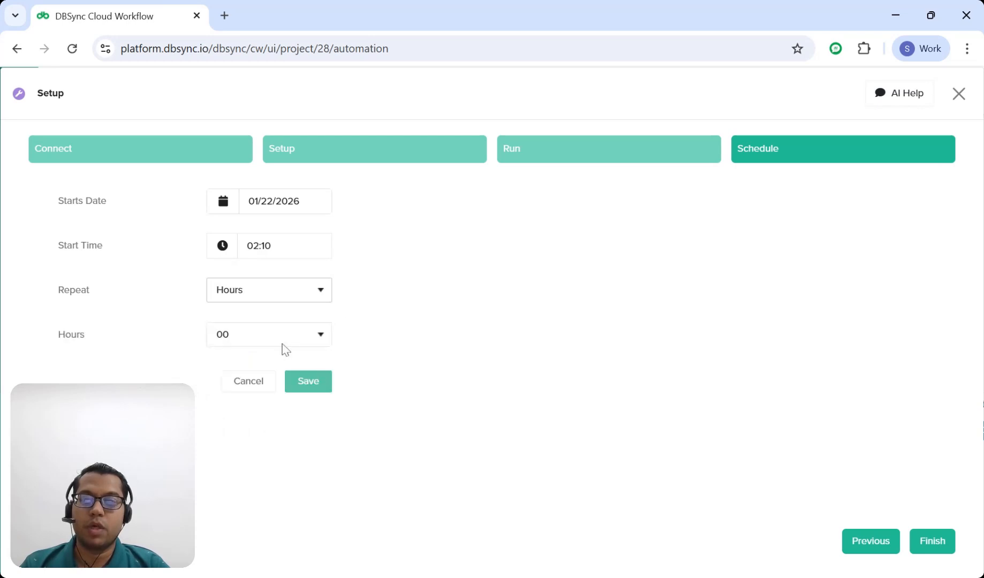
click(309, 344)
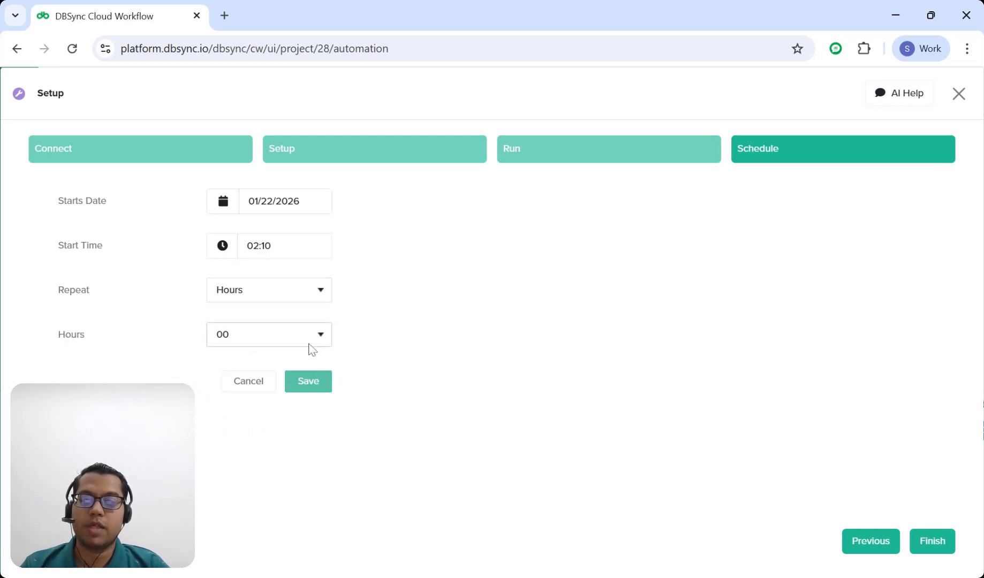
click(252, 38)
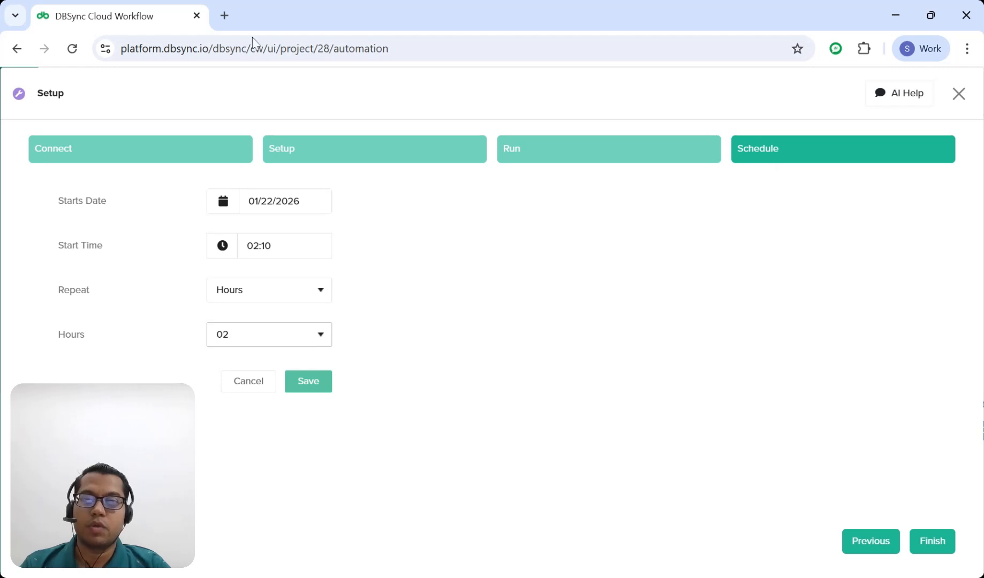
click(450, 340)
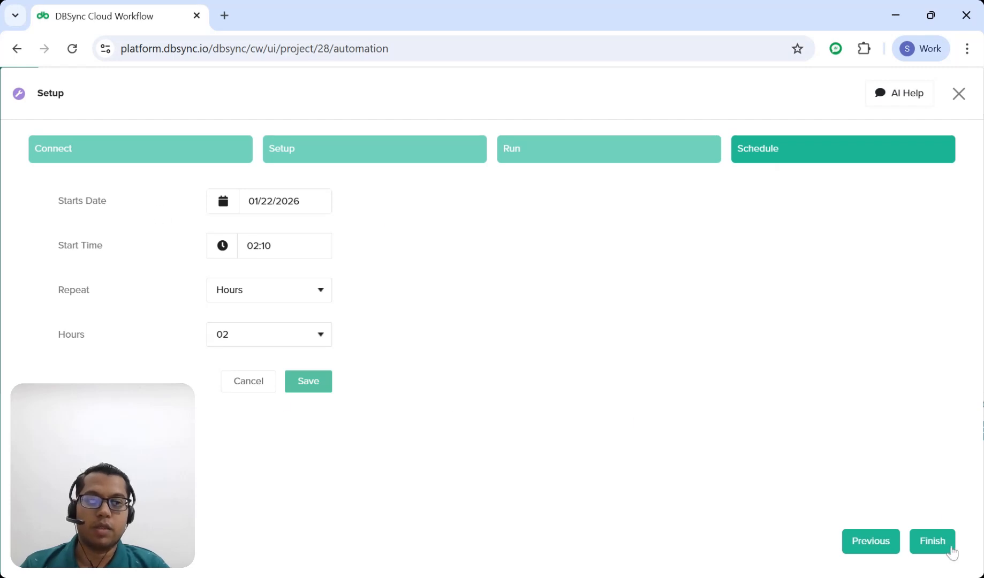
Return to the Run stage and run the integration template immediately.
click(606, 158)
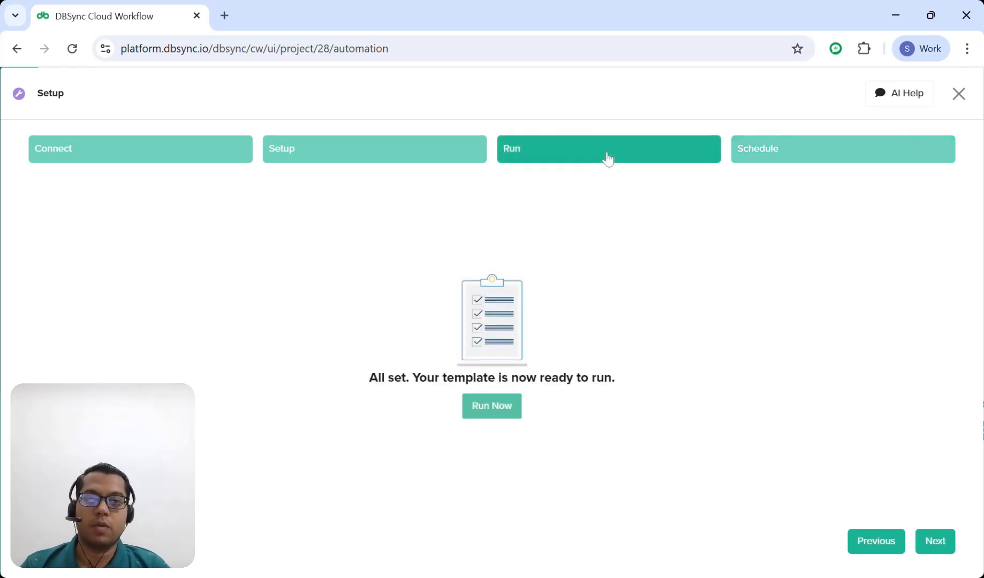
click(491, 408)
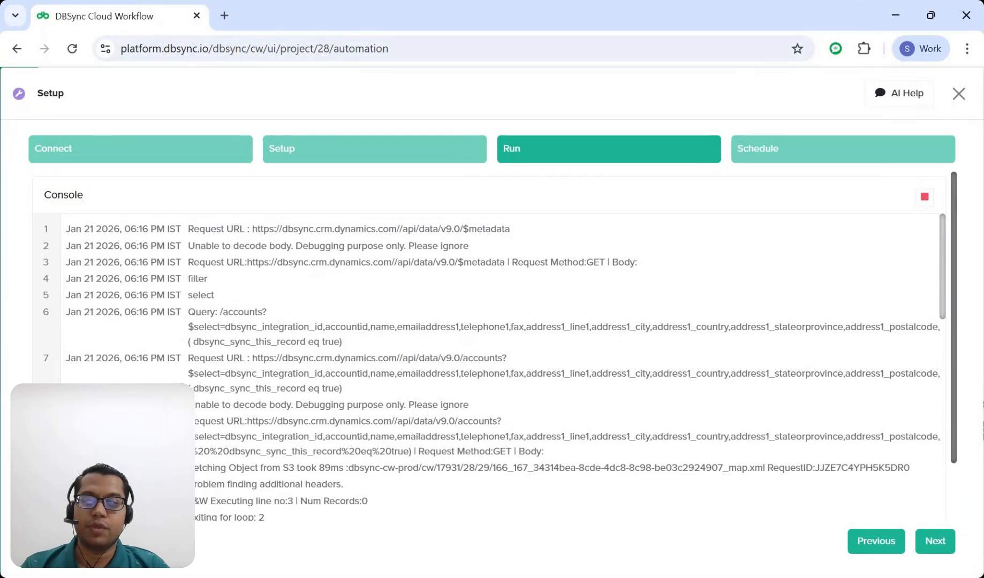
Examine the run's console log from the first requests through the Run Summary of data read and written, including its full width.
scroll(558, 345, down, 2)
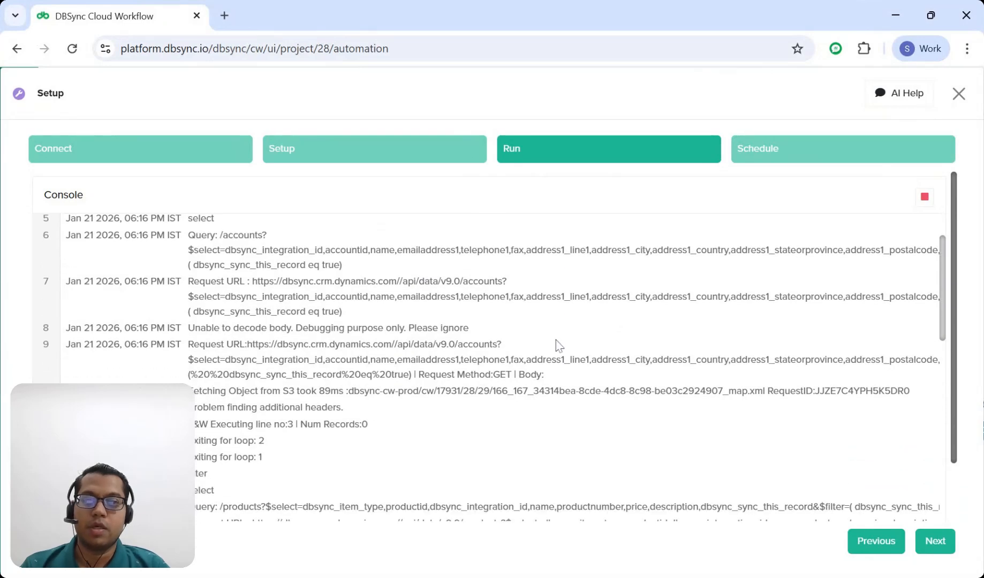
scroll(559, 345, down, 4)
scroll(558, 345, down, 3)
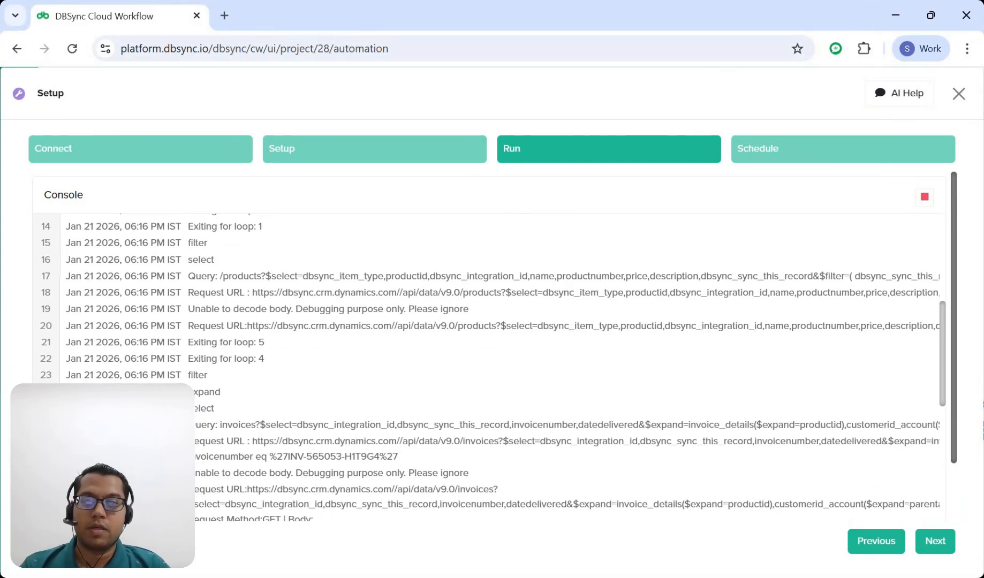
scroll(558, 345, down, 6)
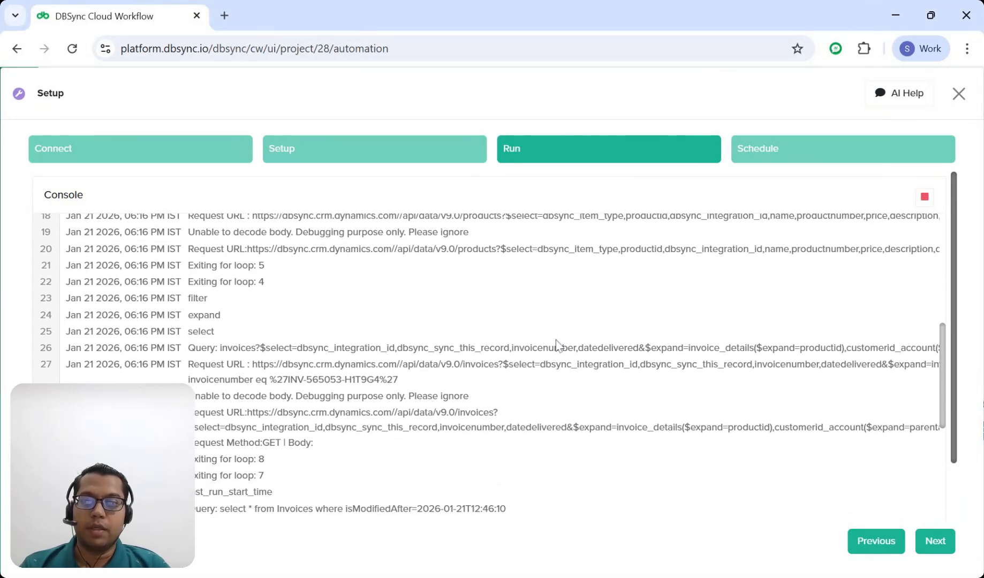
scroll(557, 343, down, 4)
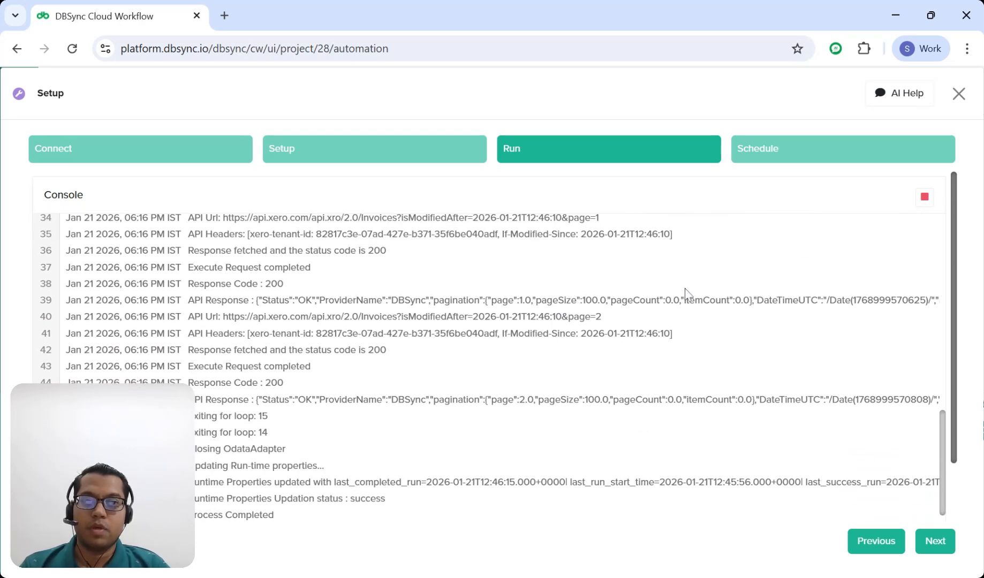
scroll(680, 295, down, 2)
scroll(670, 299, down, 4)
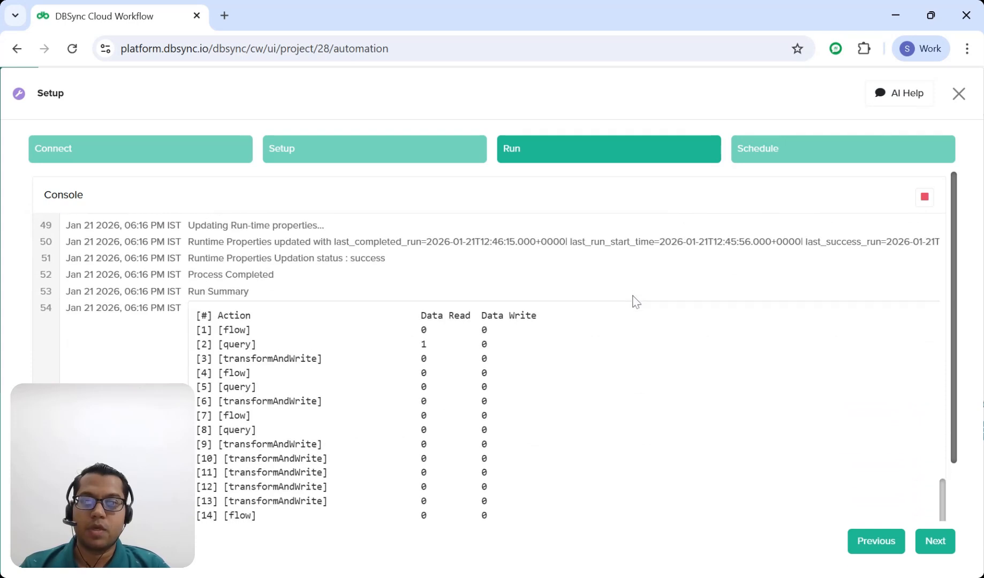
scroll(636, 302, down, 2)
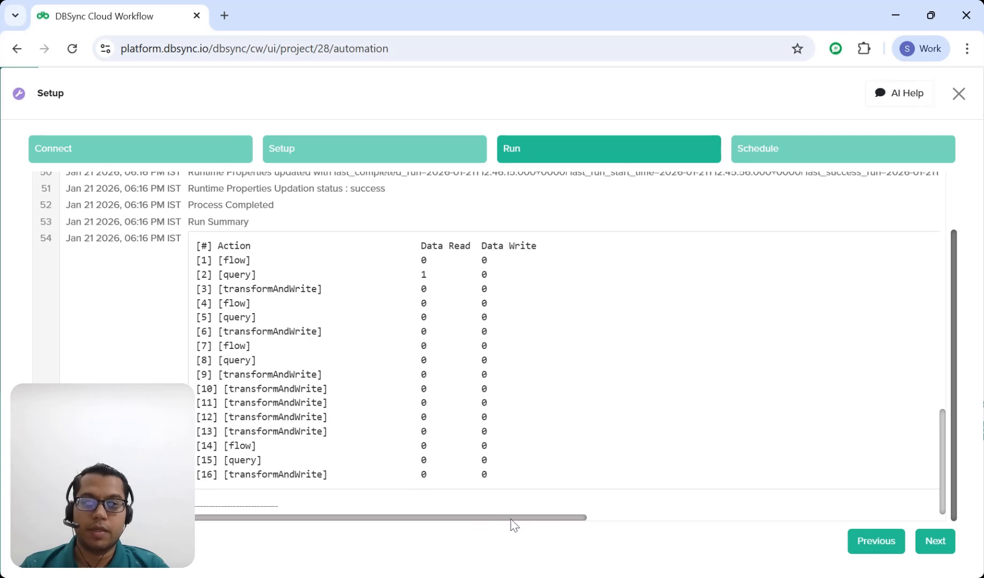
drag(512, 522, 931, 538)
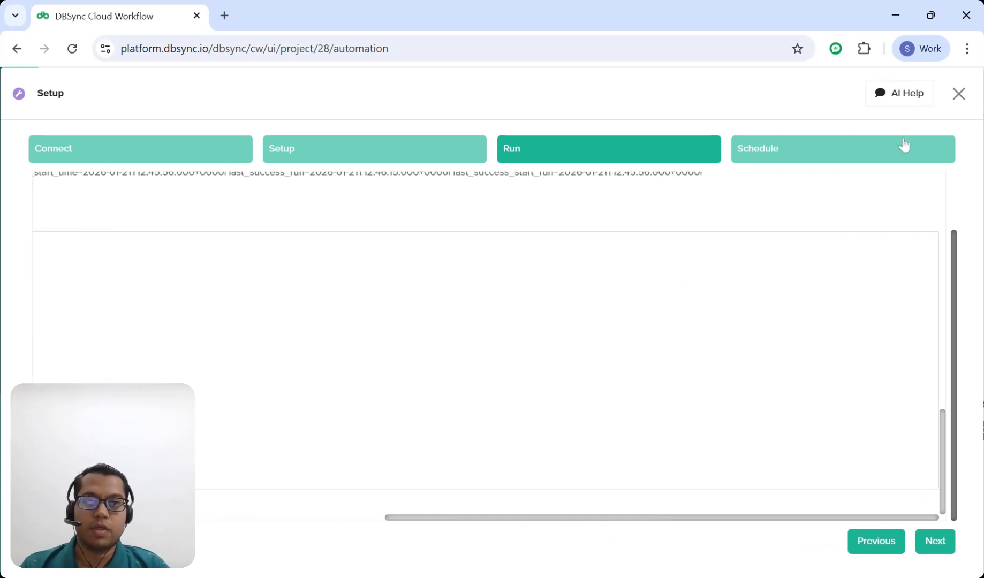